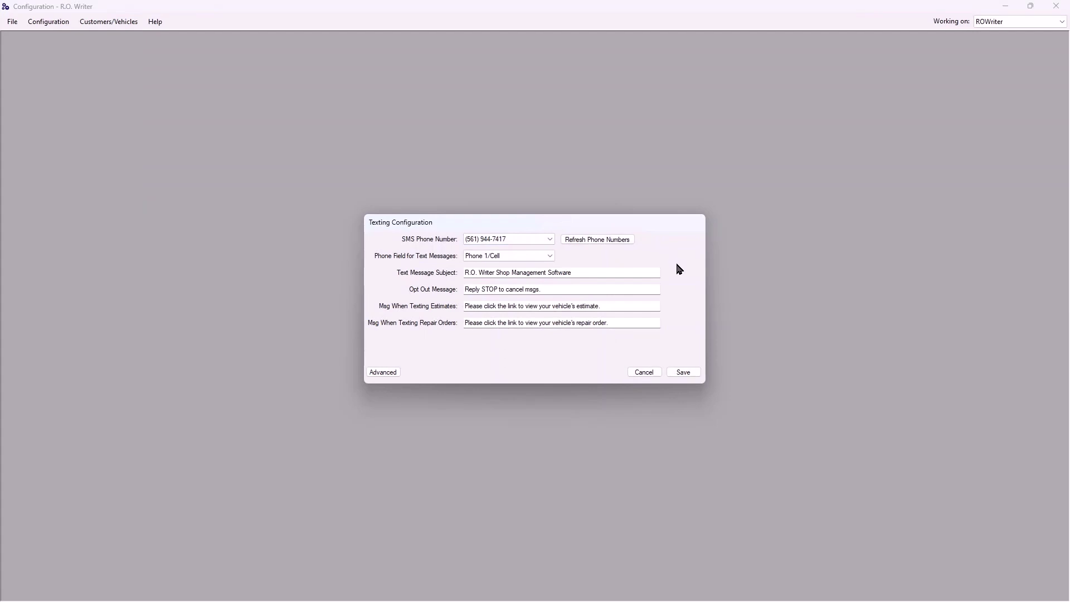
left_click(549, 241)
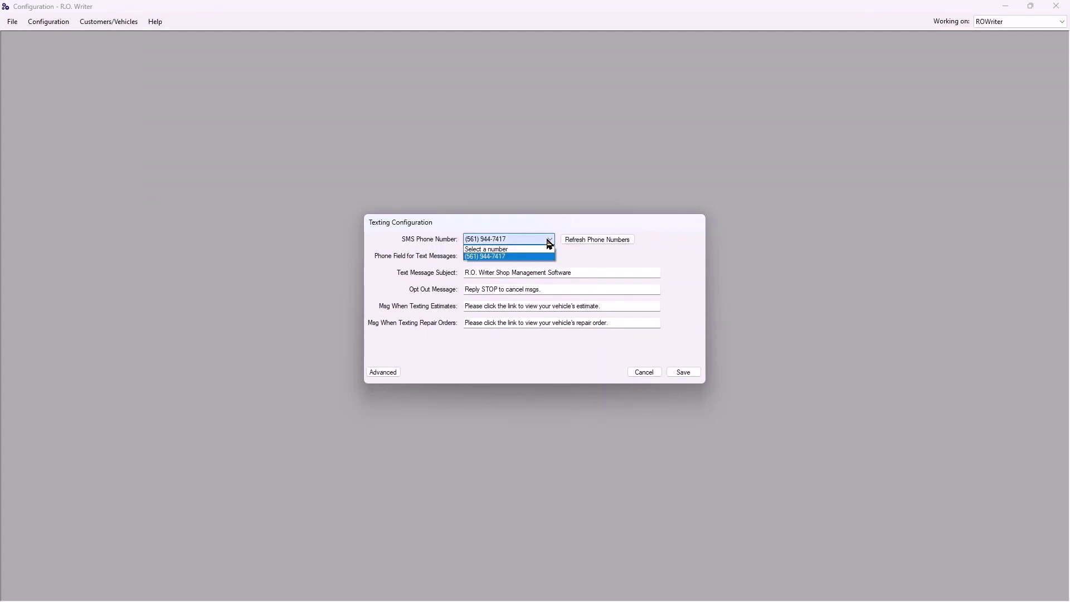
left_click(508, 257)
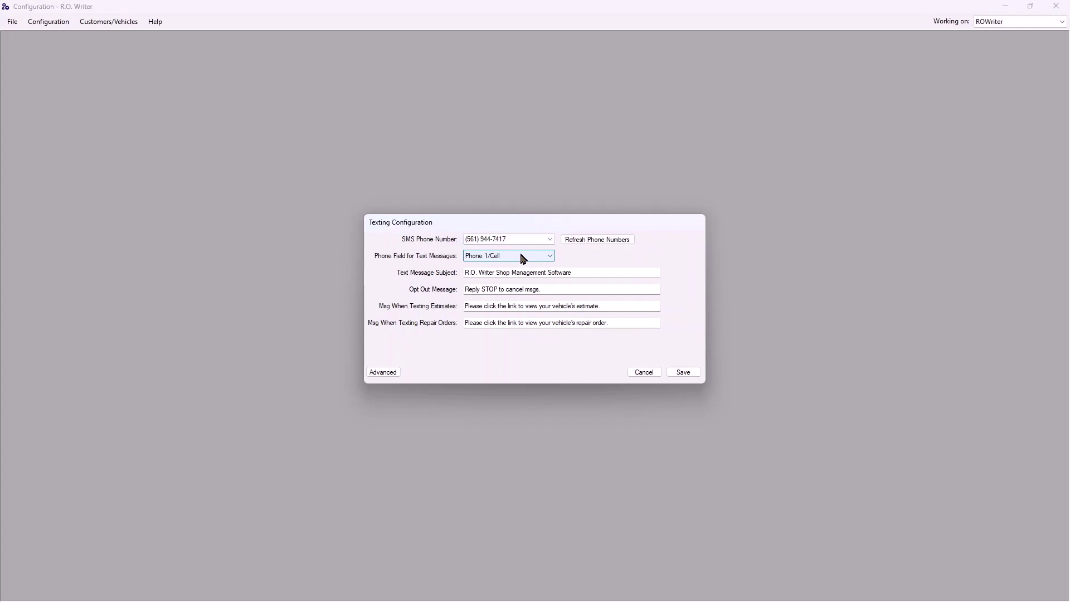
left_click(521, 257)
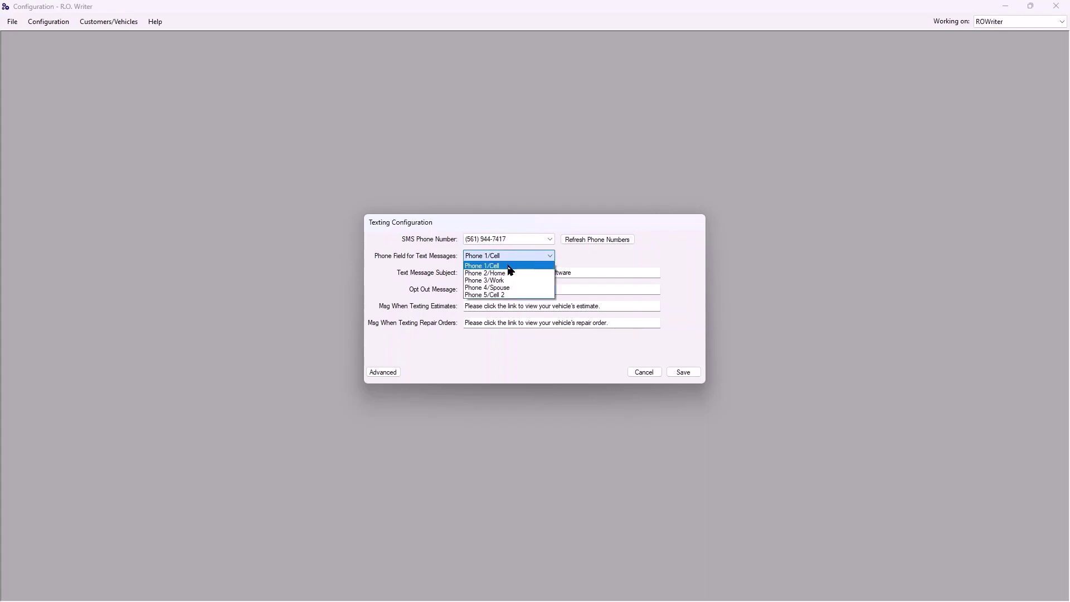
left_click(509, 266)
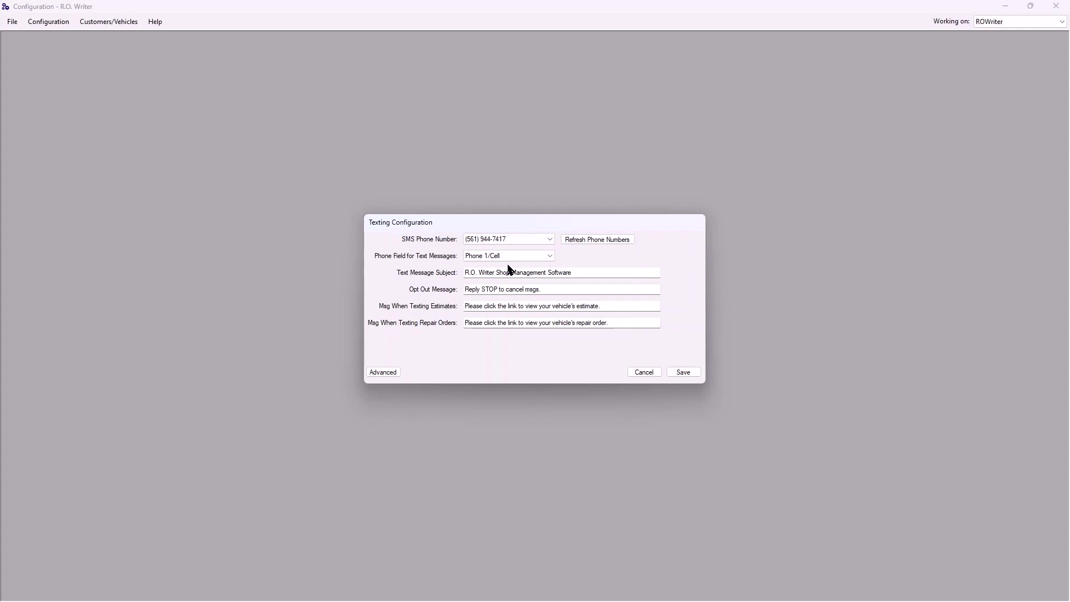
left_click(544, 273)
left_click_drag(572, 273, 453, 277)
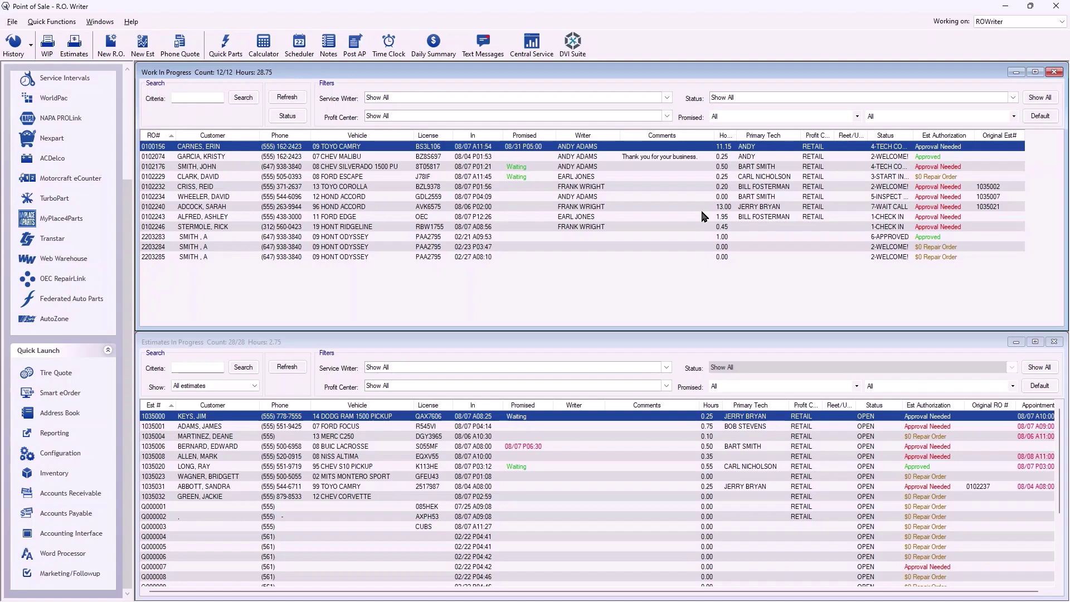
Step: Open repair order 2203284 from the work-in-progress list
left_click(203, 178)
left_click(191, 246)
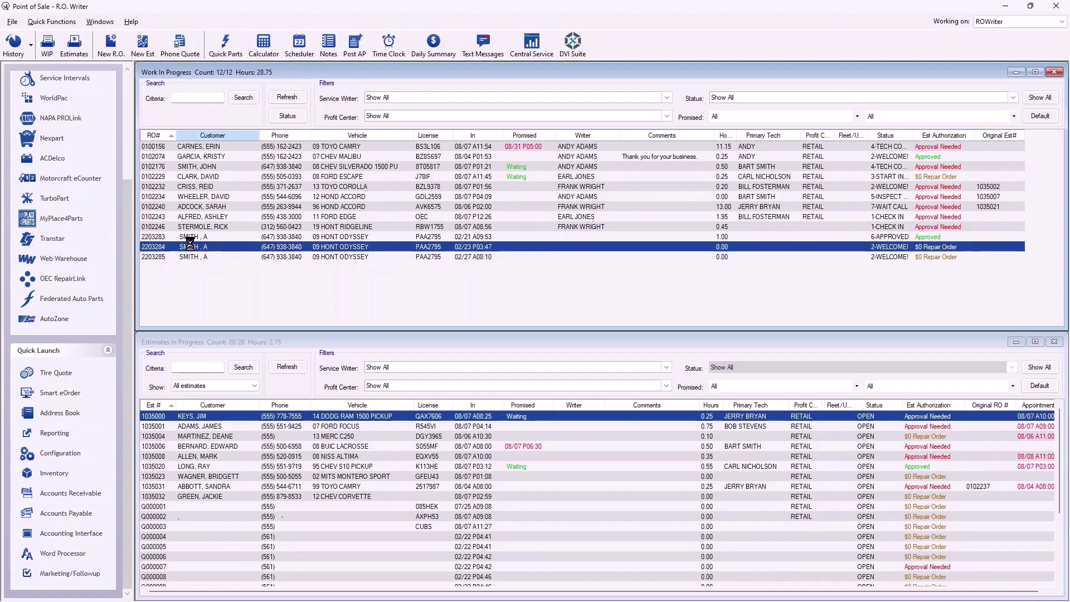
double_click(193, 247)
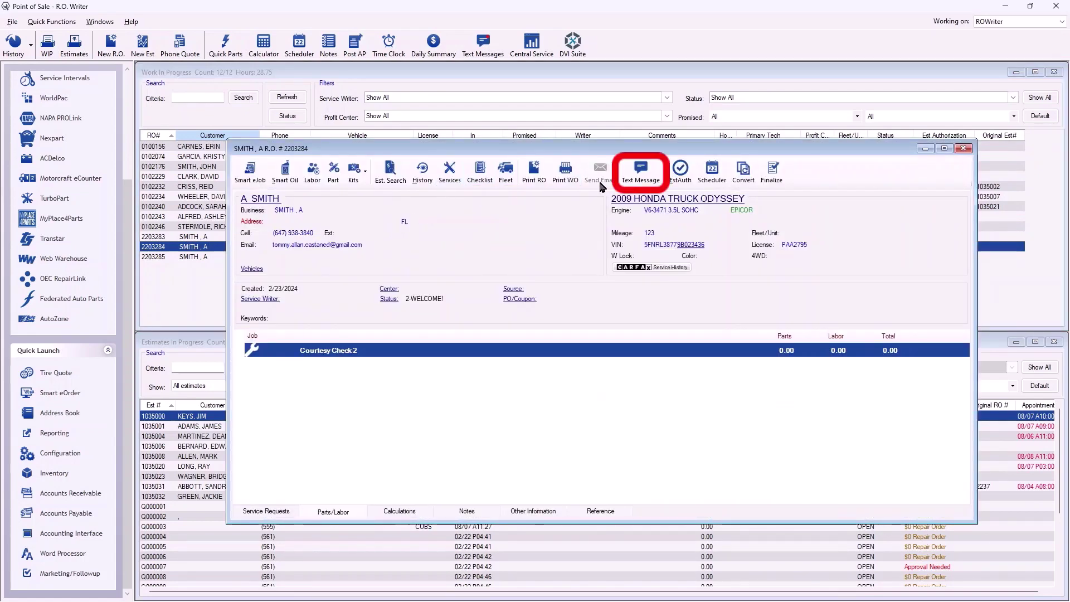
left_click(643, 174)
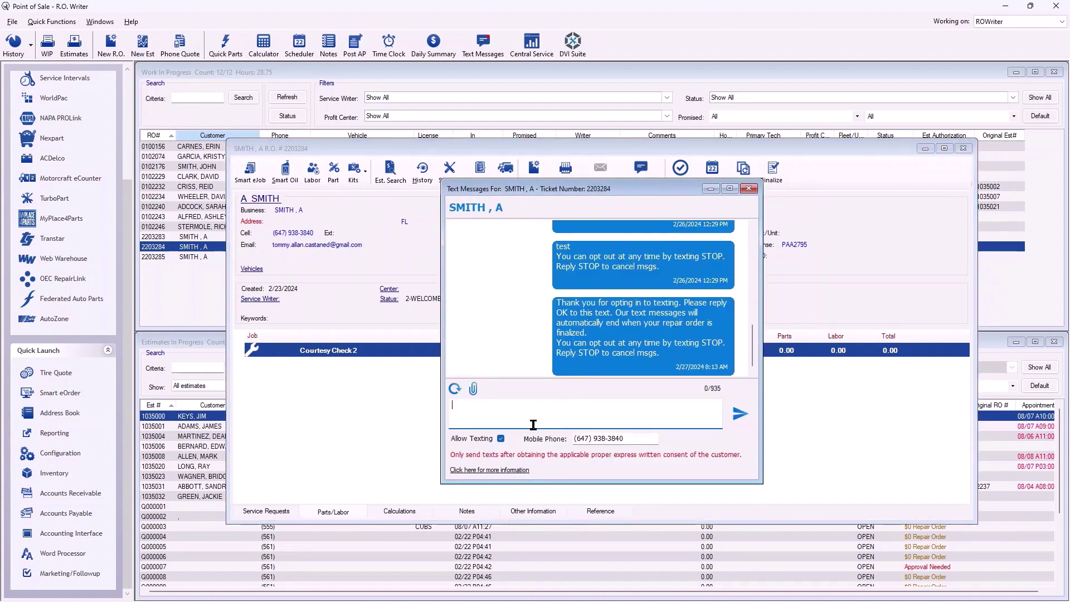
left_click(500, 439)
left_click(548, 408)
type("test")
left_click(733, 415)
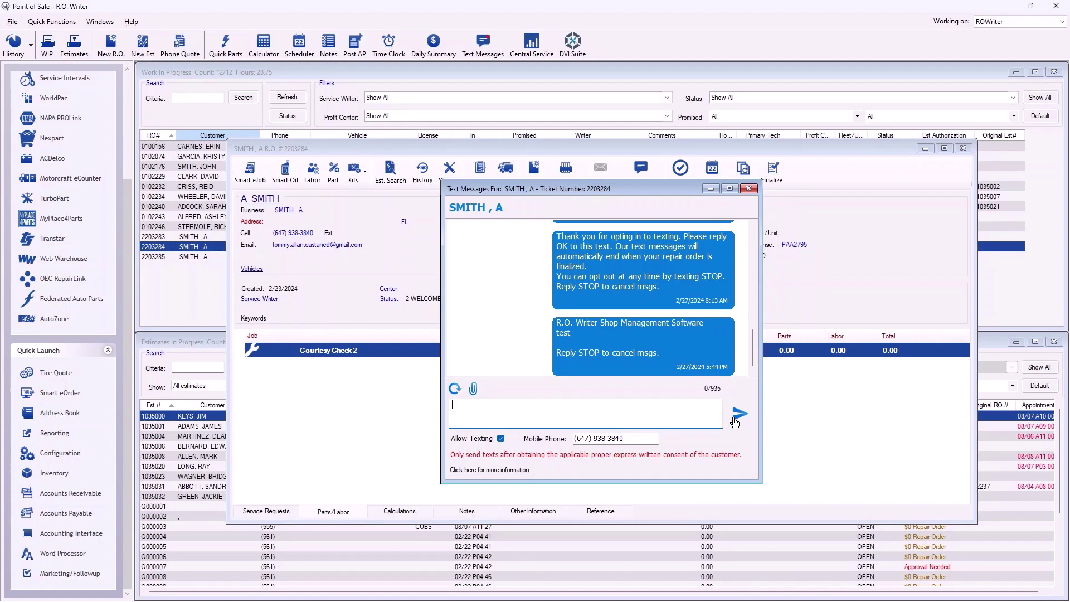
left_click(474, 389)
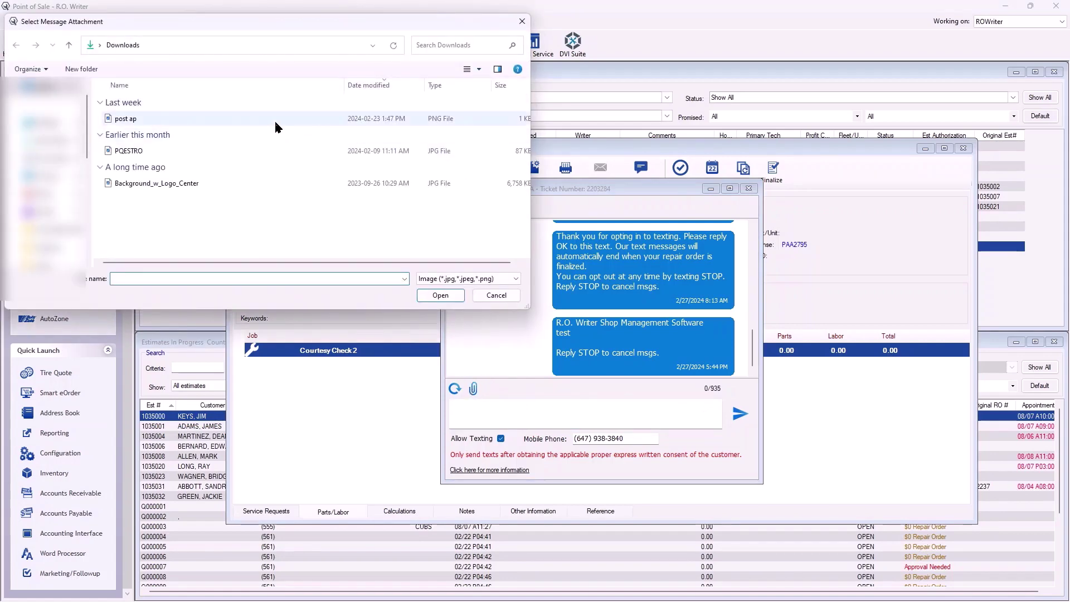
left_click(521, 24)
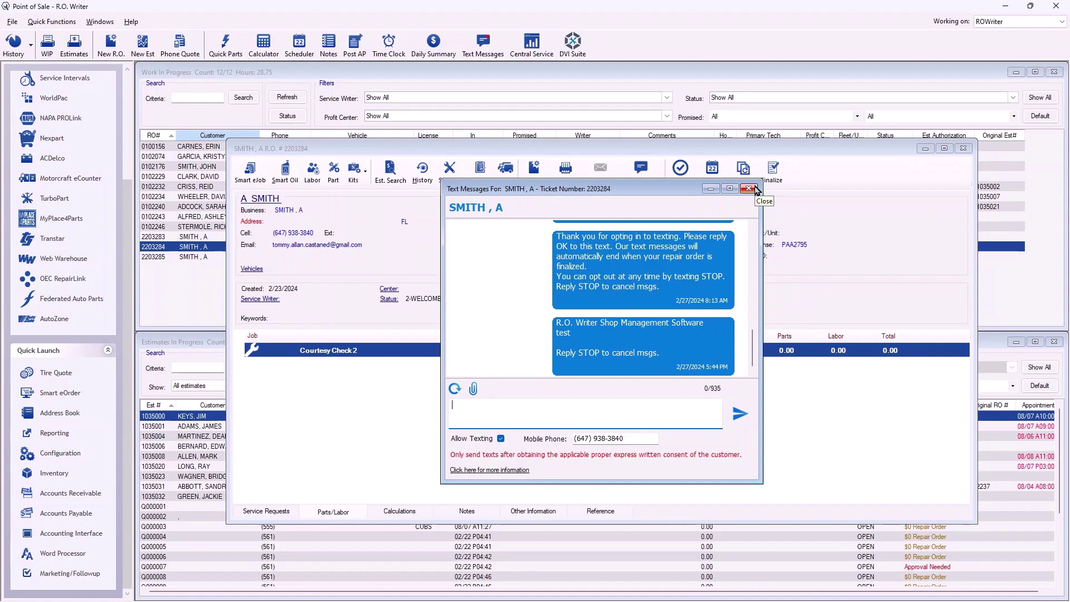
left_click(749, 189)
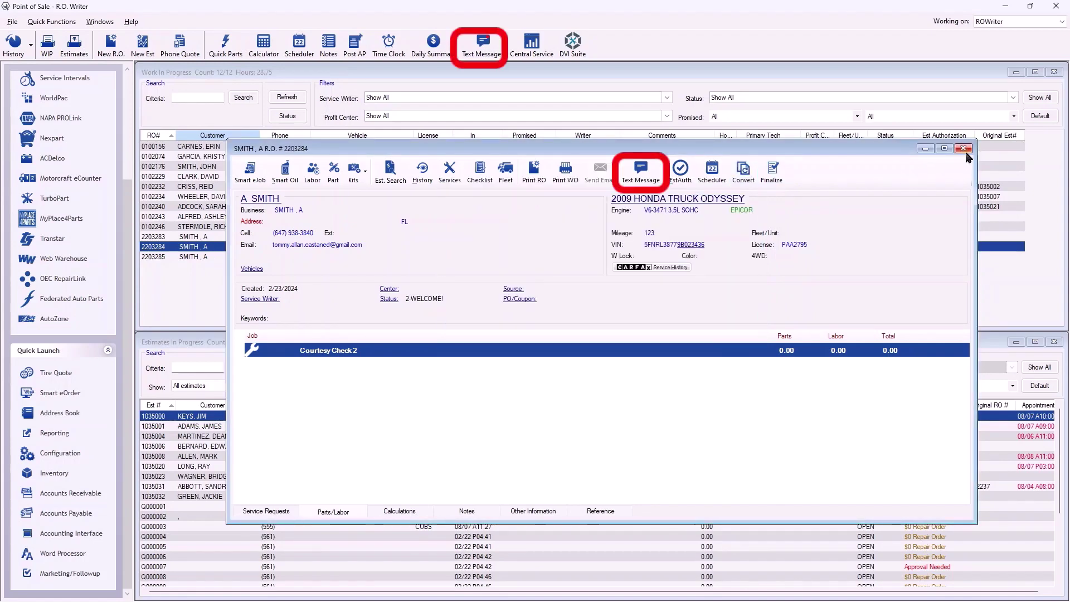
Step: Close the repair order and review the most recent, 02/07 and 10/01/23 conversation threads
left_click(962, 154)
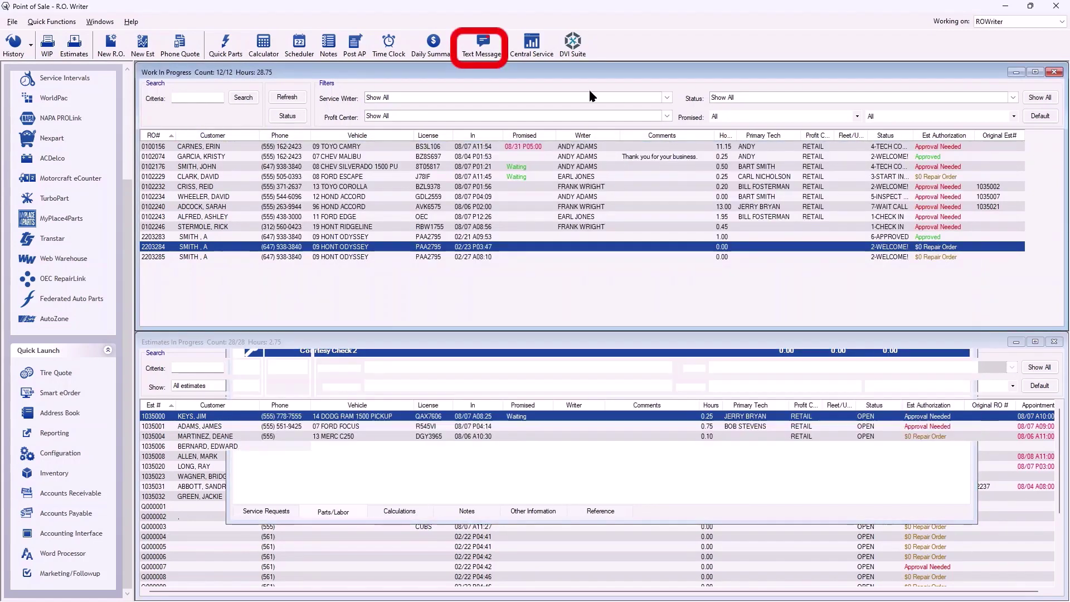
left_click(479, 53)
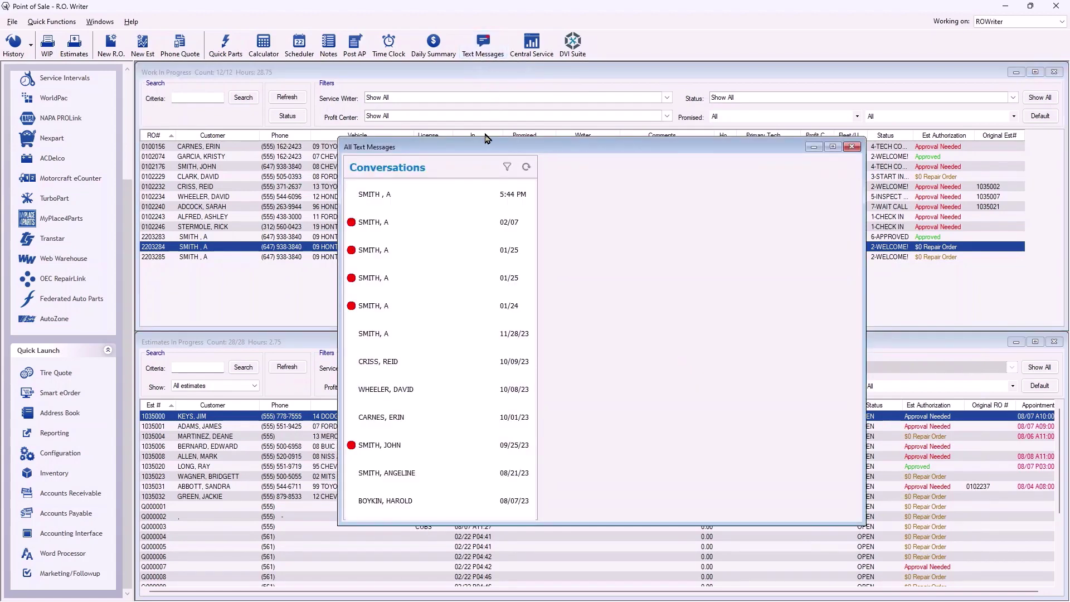
left_click(466, 198)
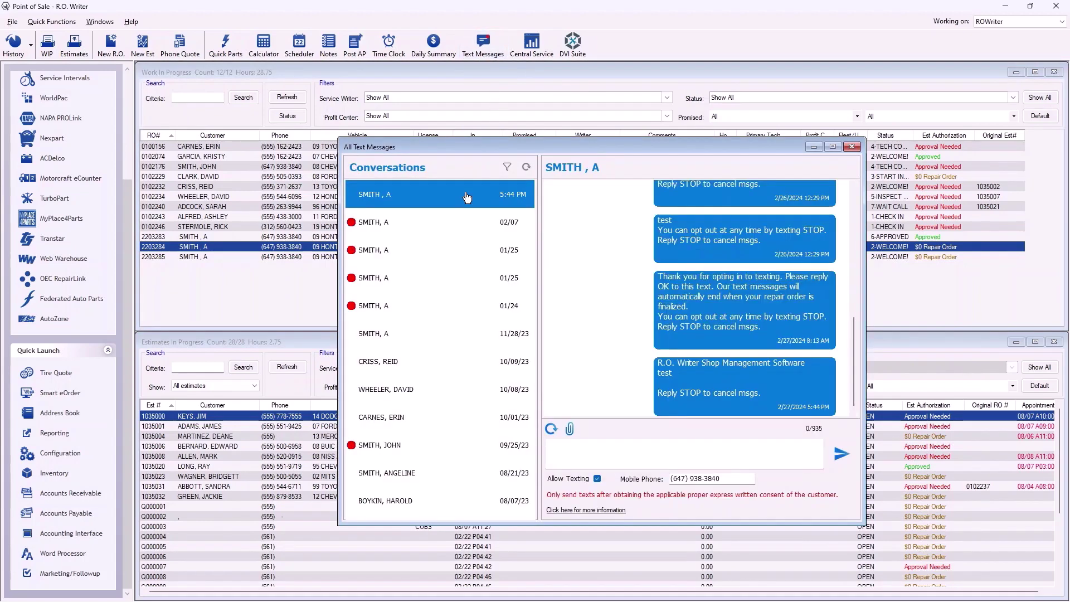
left_click(462, 224)
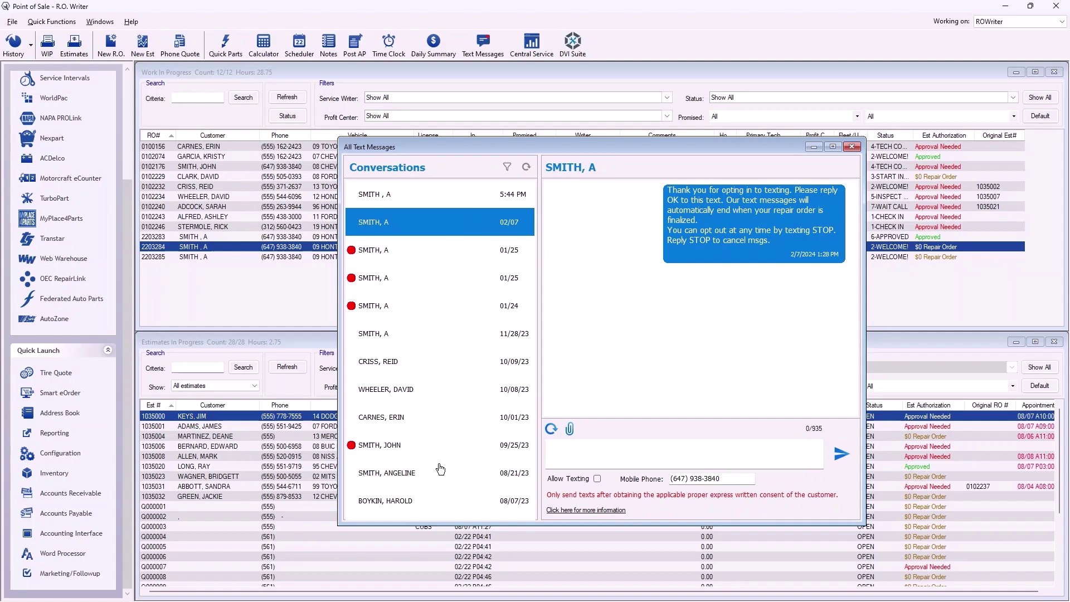
left_click(437, 423)
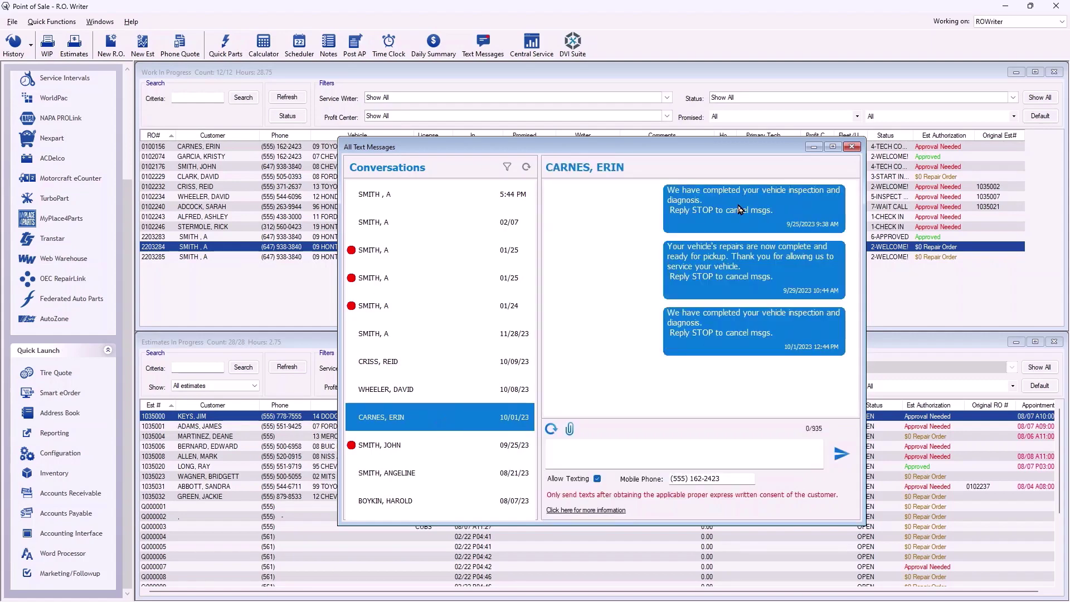